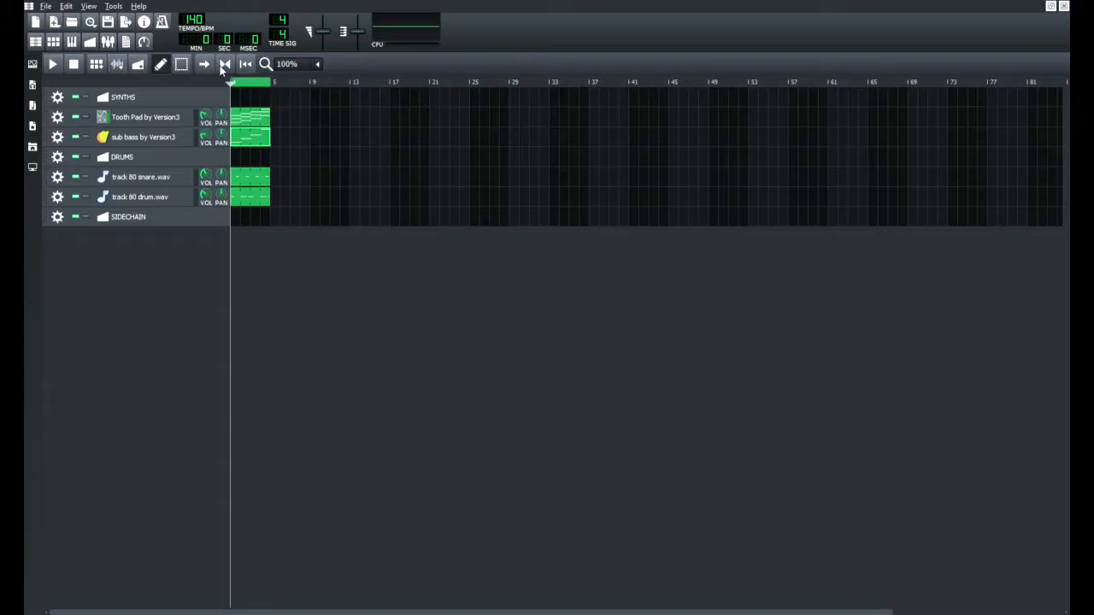
# Play the existing loop of synth and drum tracks, and stop playback
pyautogui.click(52, 64)
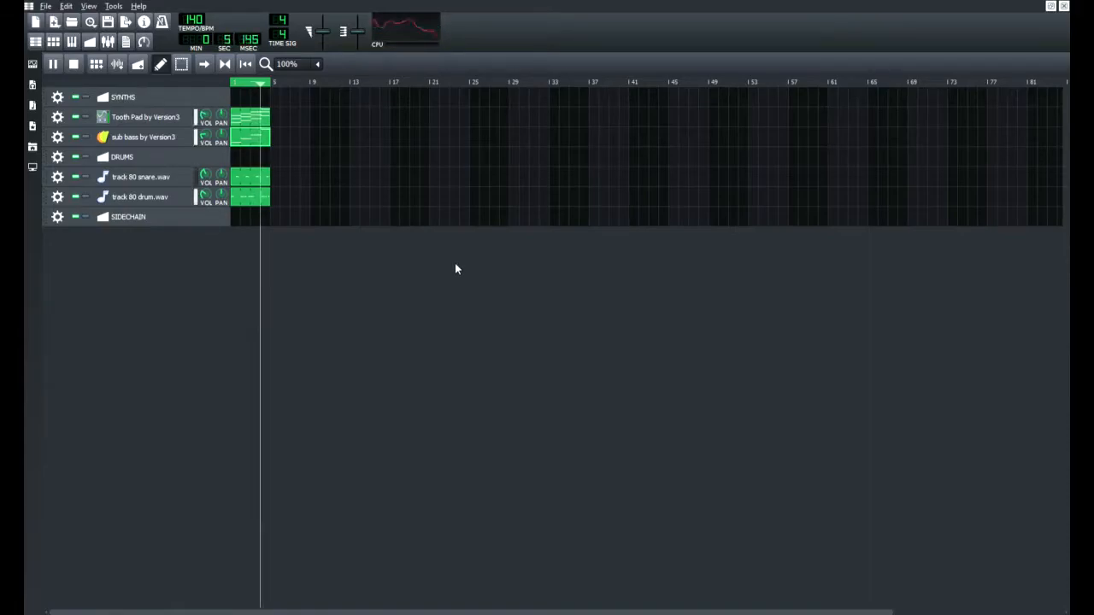
pyautogui.press('space')
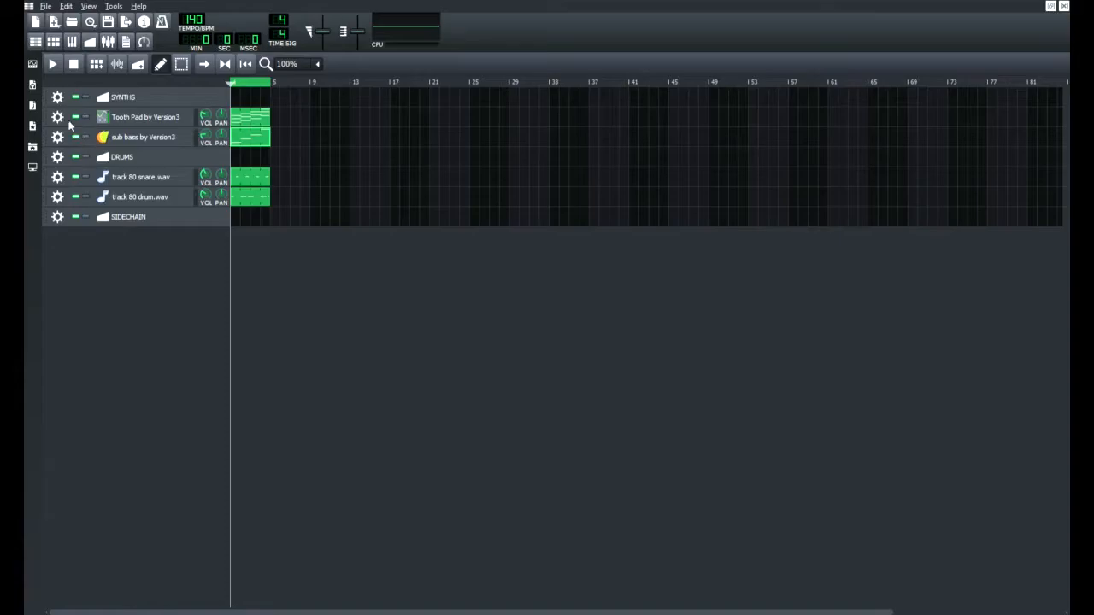
# Add a BitInvader instrument track below the SIDECHAIN track
pyautogui.click(31, 67)
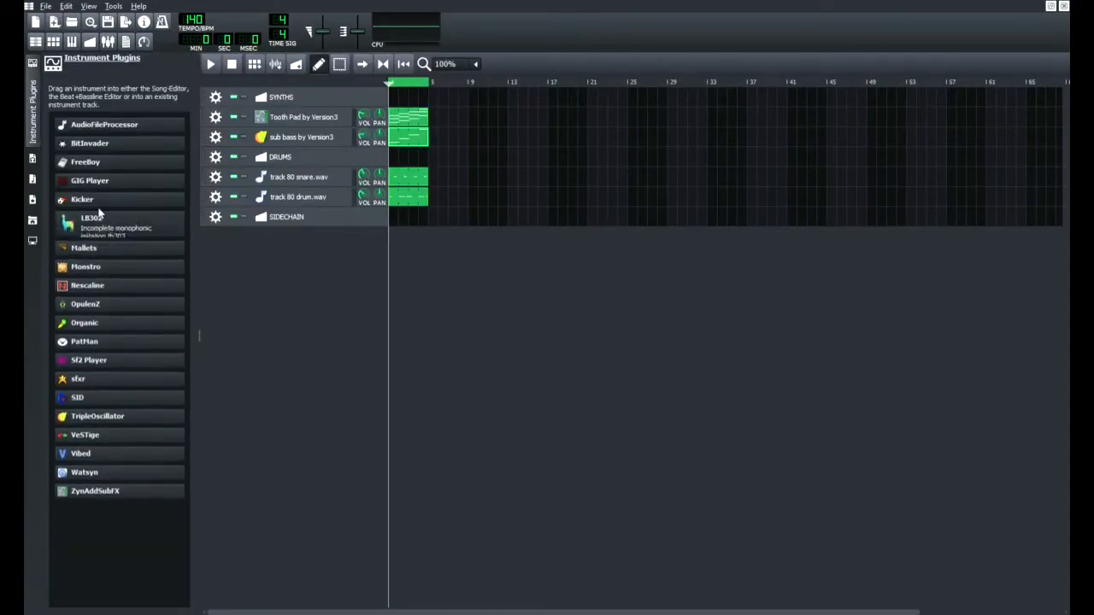
pyautogui.moveTo(90, 143); pyautogui.dragTo(273, 229)
pyautogui.moveTo(94, 409); pyautogui.dragTo(334, 268)
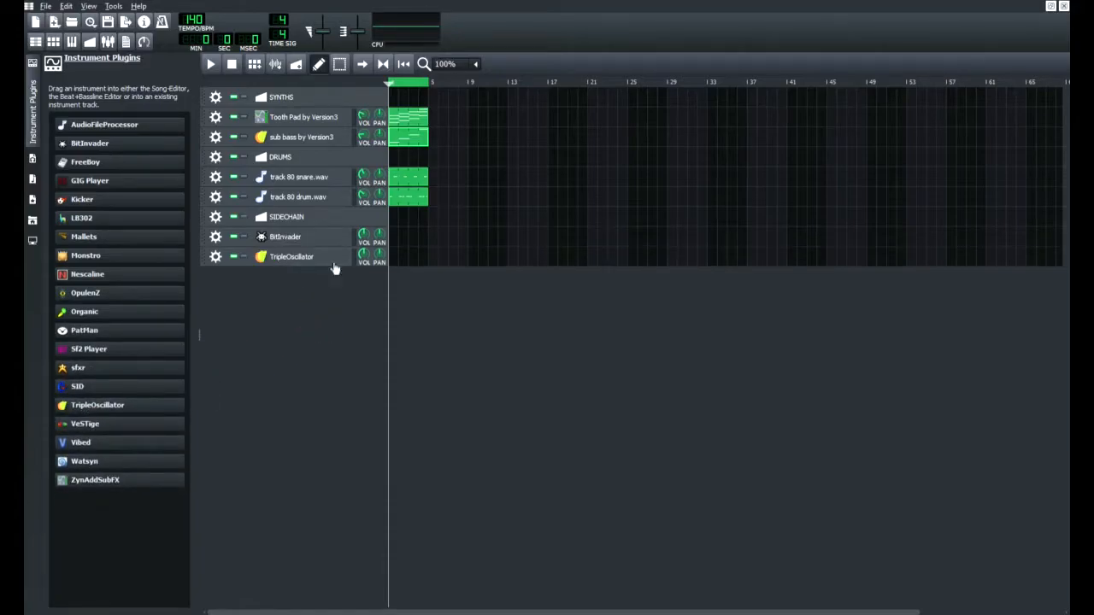
pyautogui.click(236, 293)
pyautogui.click(32, 112)
# Add a Peak Controller effect to the BitInvader track and set its amount to 0.035
pyautogui.click(164, 237)
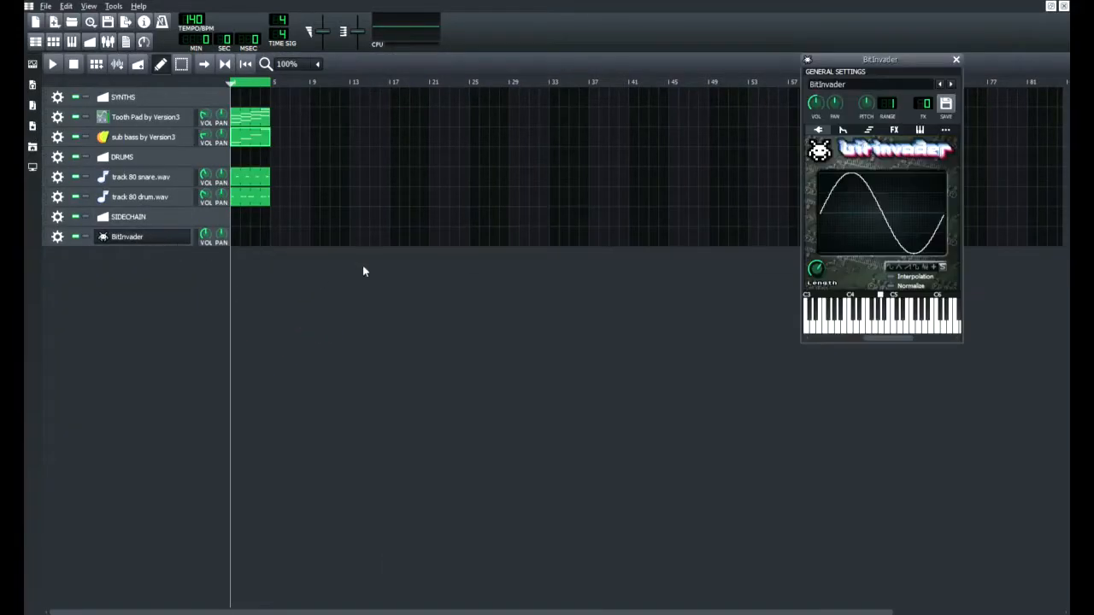
pyautogui.moveTo(872, 59); pyautogui.dragTo(453, 97)
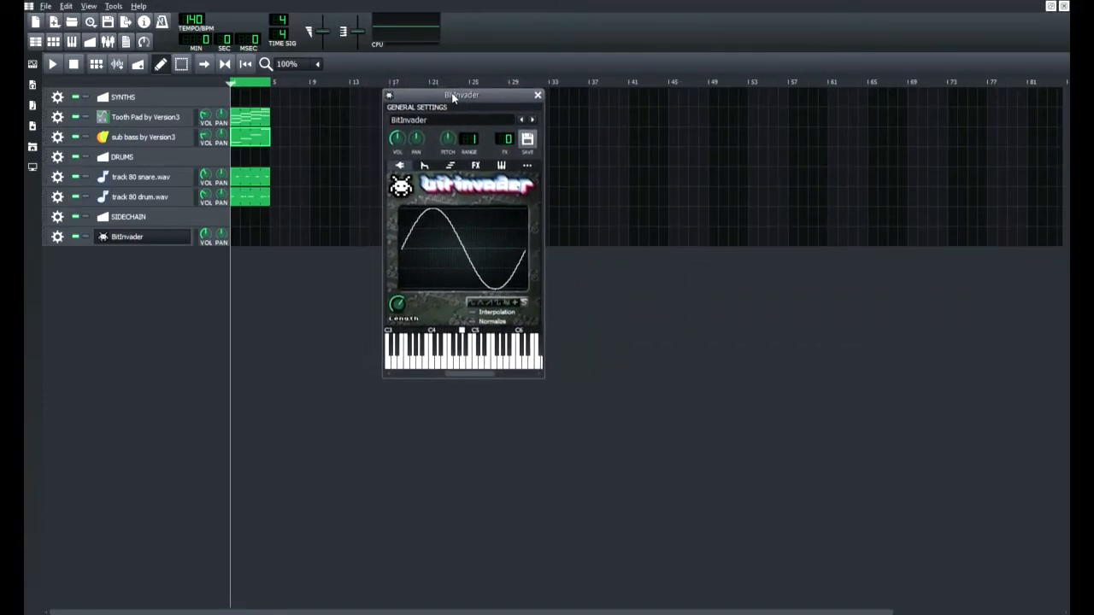
pyautogui.click(475, 165)
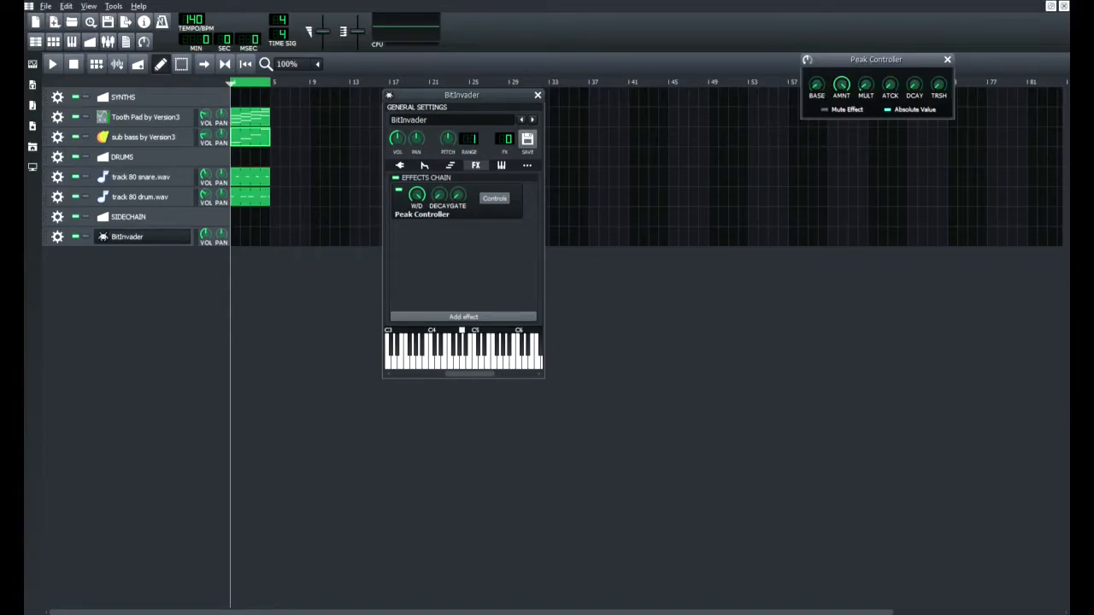
pyautogui.moveTo(841, 84); pyautogui.dragTo(842, 125)
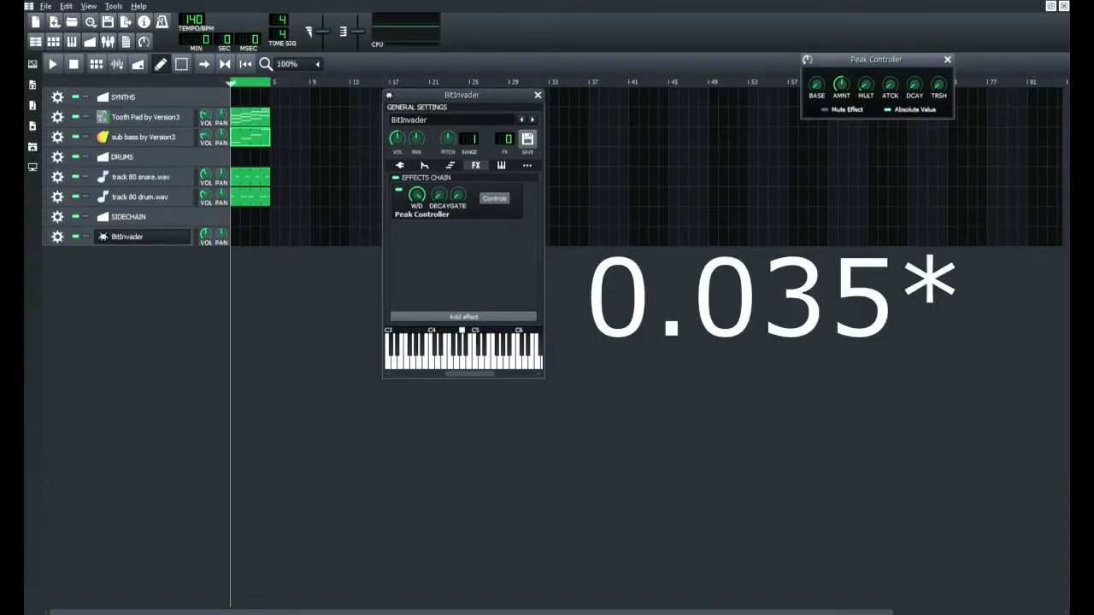
pyautogui.click(947, 60)
pyautogui.click(536, 95)
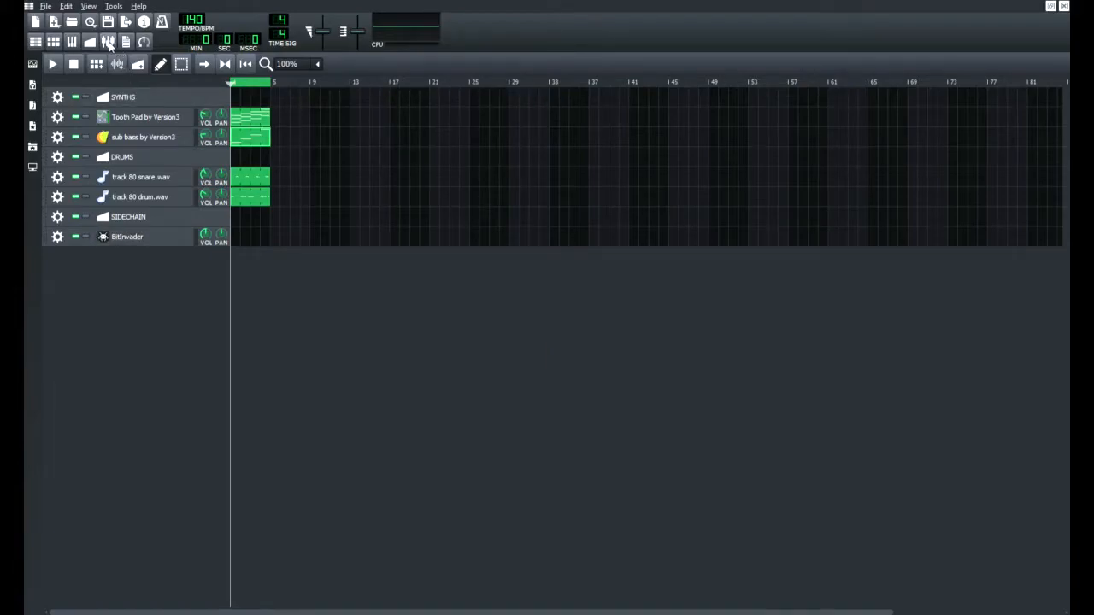
# Open the FX-Mixer and add a new FX channel beside the Master
pyautogui.click(109, 43)
pyautogui.moveTo(188, 253); pyautogui.dragTo(383, 157)
pyautogui.click(400, 203)
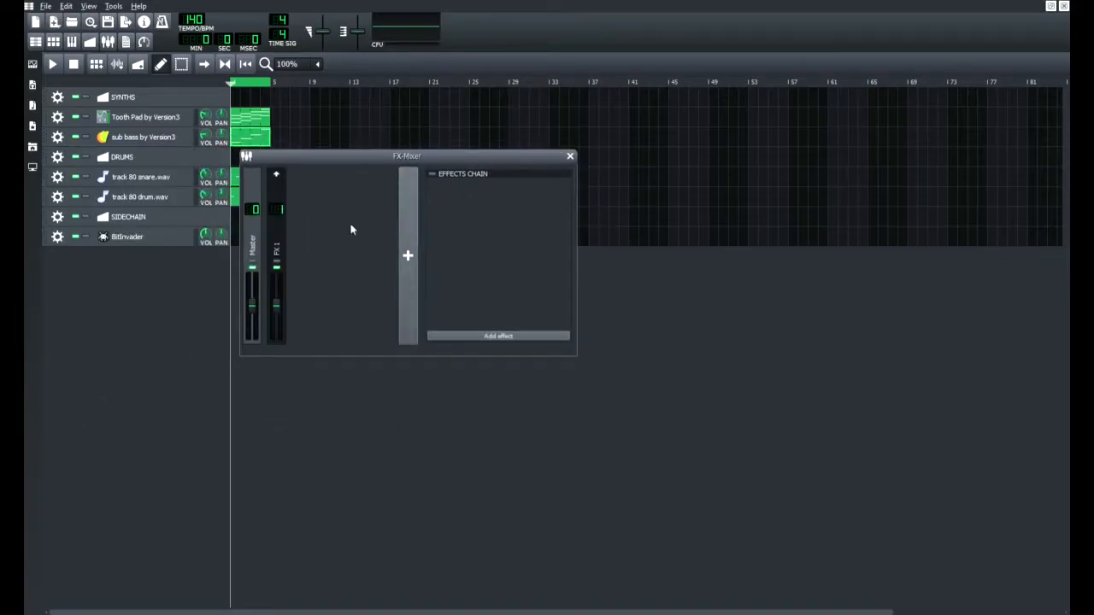
# Add the Calf Sidechain Compressor LADSPA effect to mixer channel FX 1
pyautogui.click(279, 229)
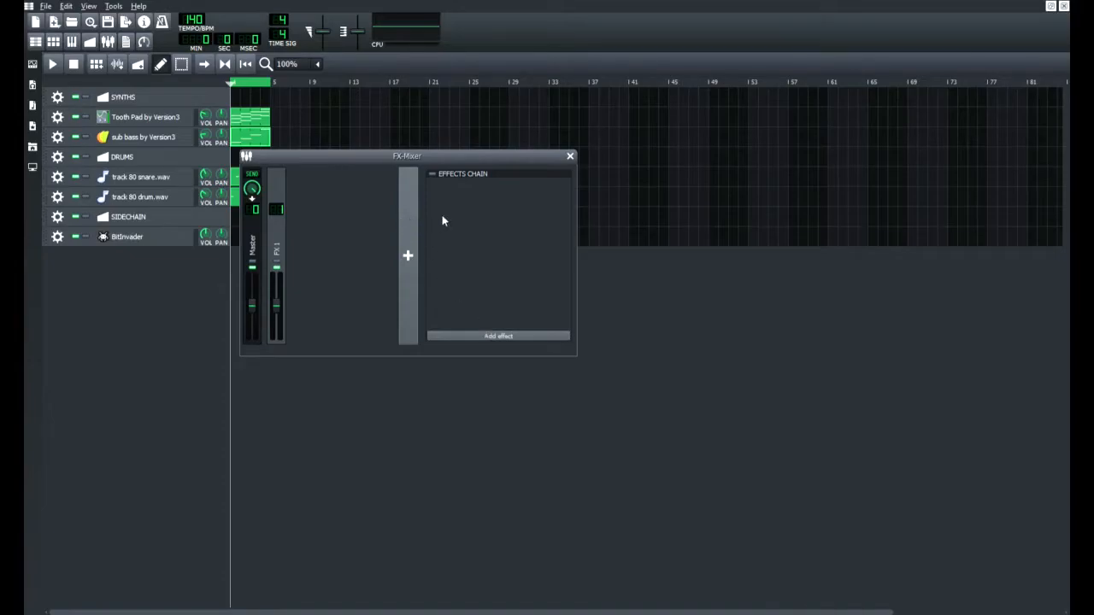
pyautogui.moveTo(890, 57); pyautogui.dragTo(642, 53)
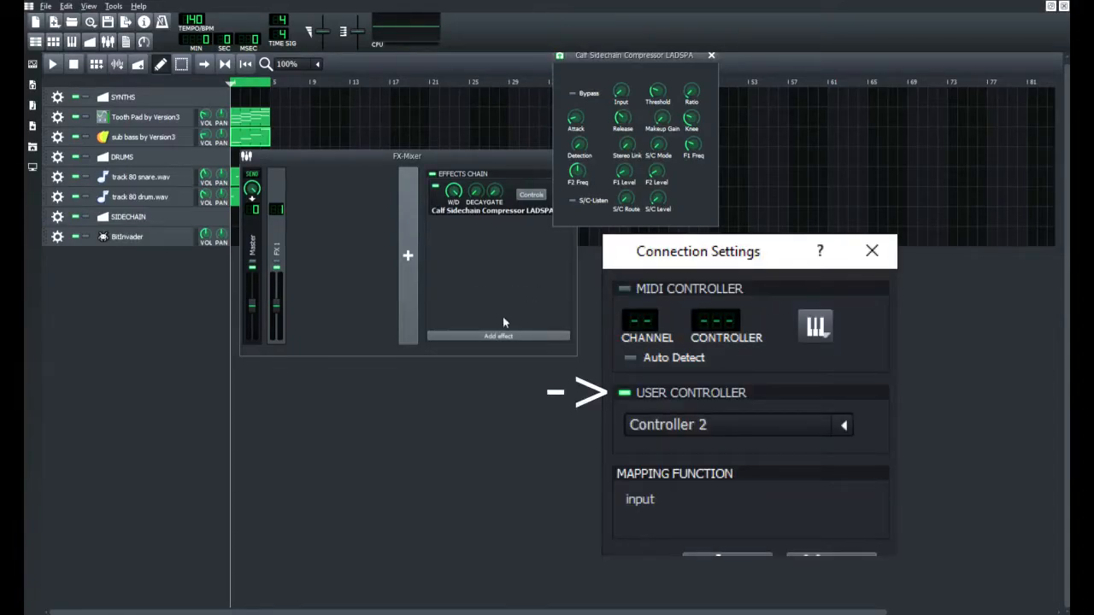
pyautogui.click(711, 55)
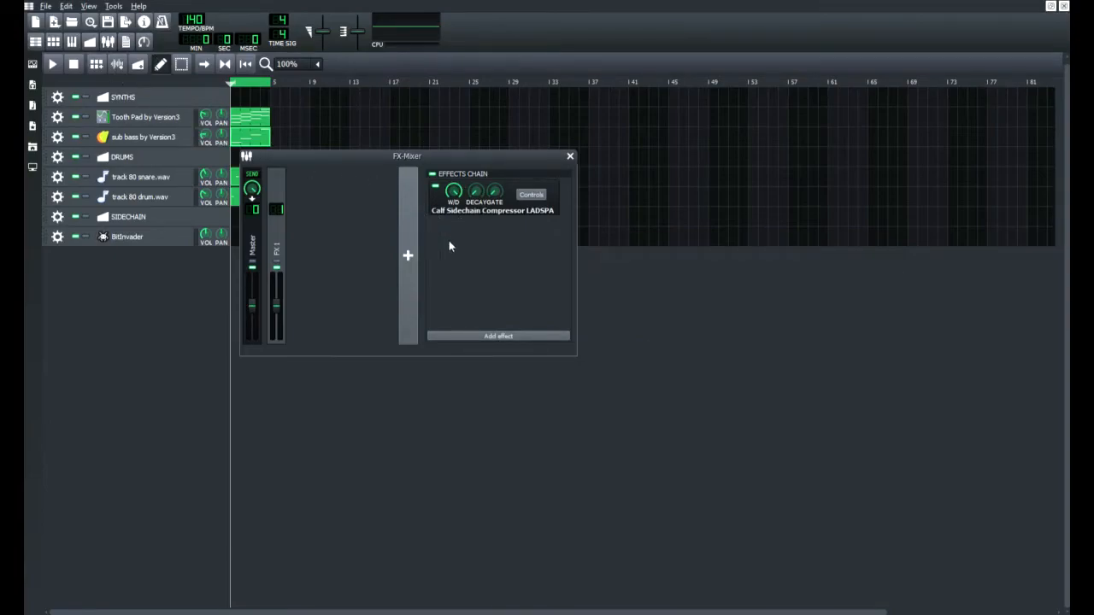
pyautogui.click(570, 158)
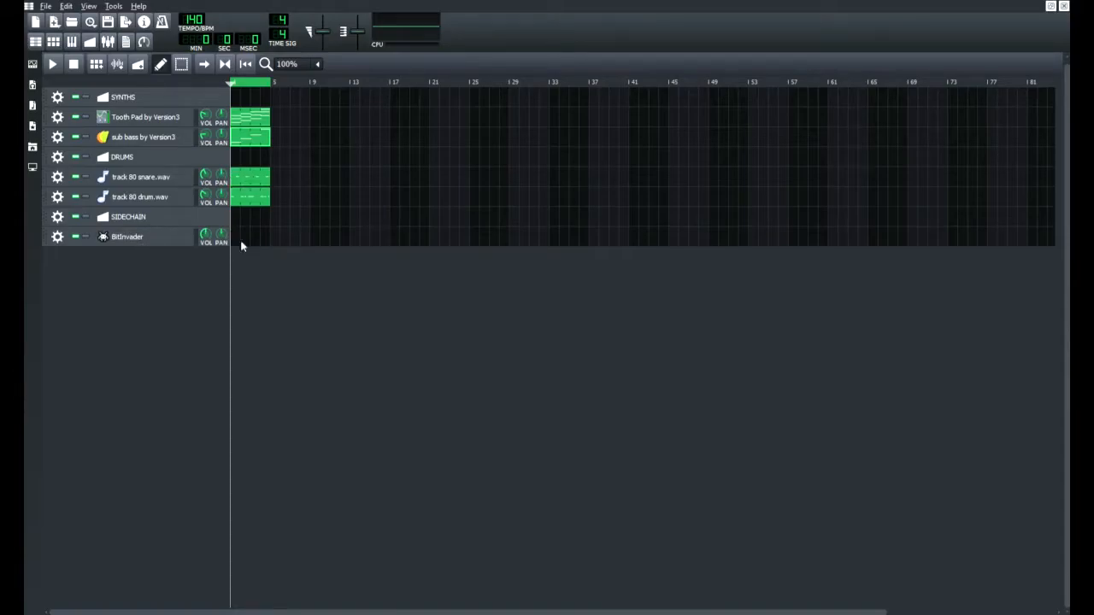
# Route the Tooth Pad and sub bass tracks to FX channel 1
pyautogui.click(162, 120)
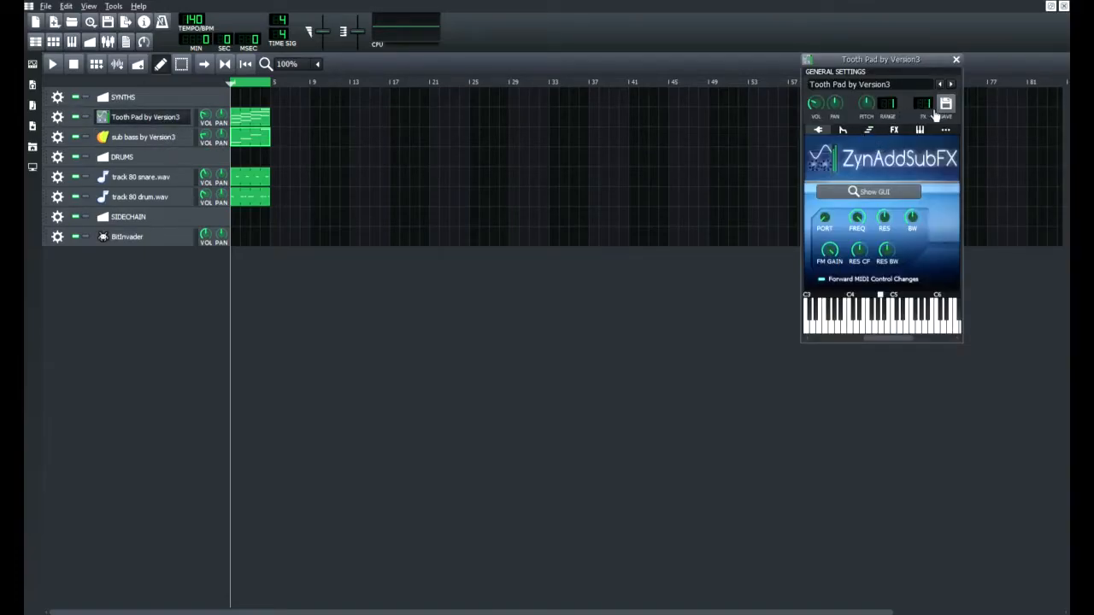
pyautogui.click(955, 59)
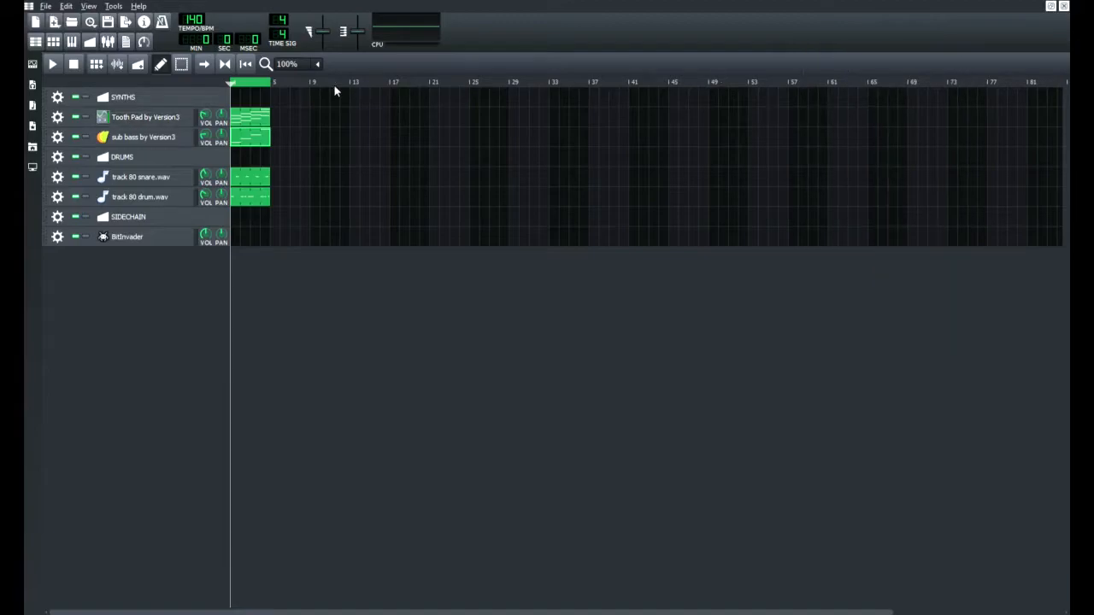
pyautogui.click(183, 139)
pyautogui.click(955, 59)
# Adjust the Ratio of the Calf Sidechain Compressor on channel FX 1
pyautogui.click(108, 41)
pyautogui.click(530, 196)
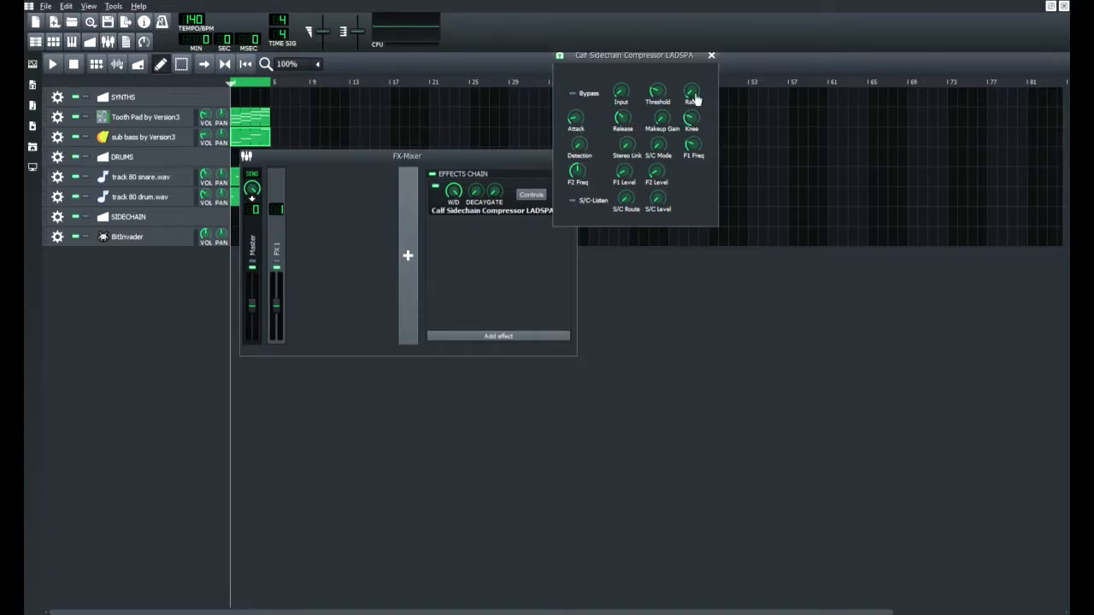
pyautogui.moveTo(694, 93); pyautogui.dragTo(694, 91)
pyautogui.click(710, 56)
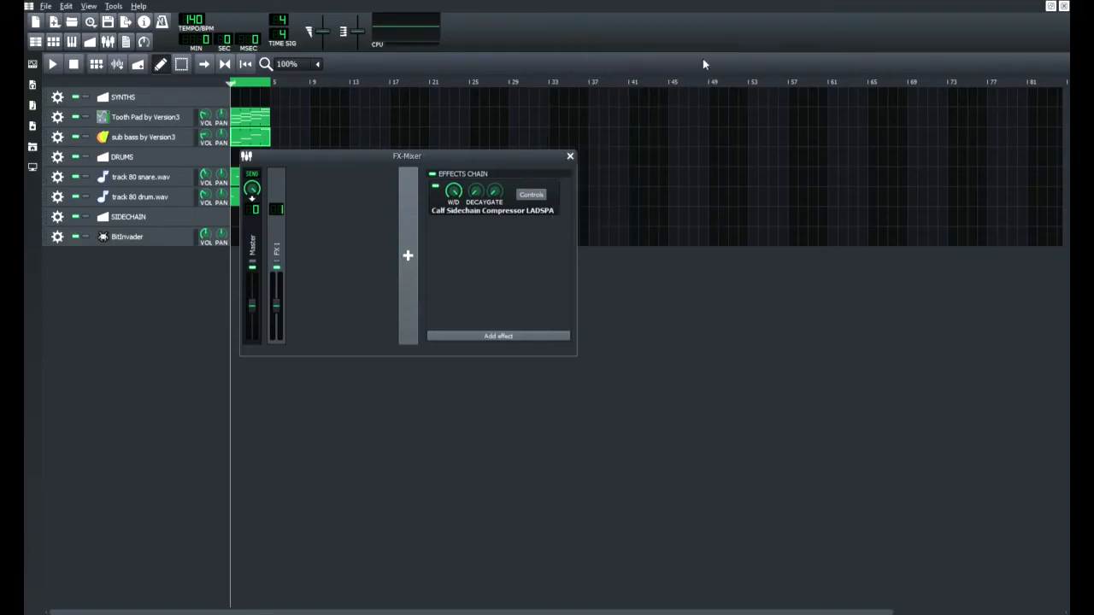
pyautogui.click(570, 156)
# Check the FX channel assignments of the Tooth Pad and sub bass tracks
pyautogui.click(146, 117)
pyautogui.click(143, 137)
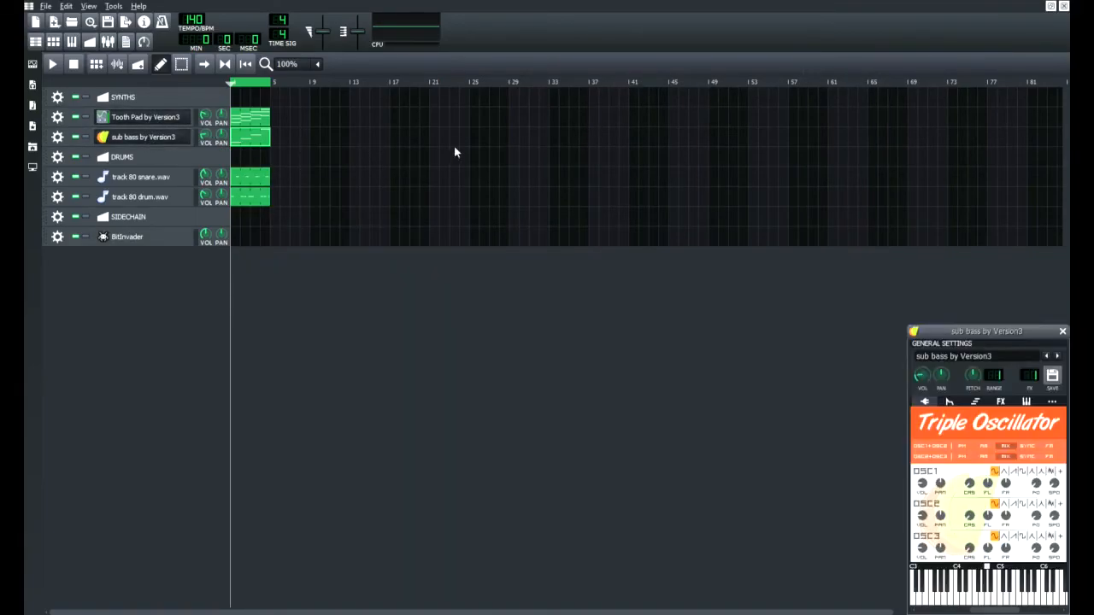
pyautogui.click(1063, 332)
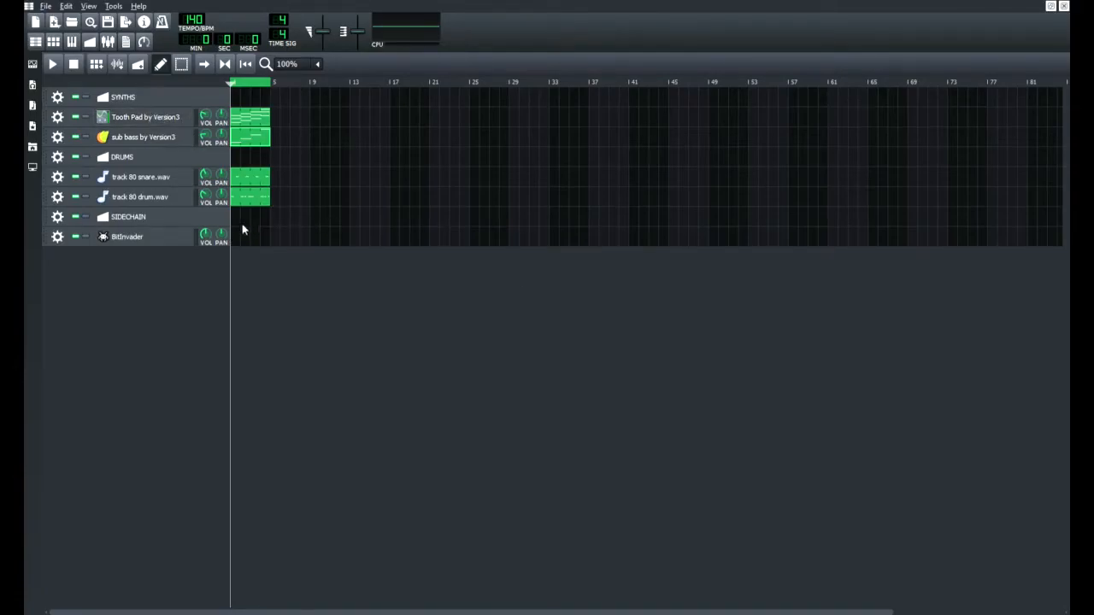
# Copy all notes of the track 80 drum.wav pattern into a new pattern on the BitInvader track
pyautogui.doubleClick(249, 199)
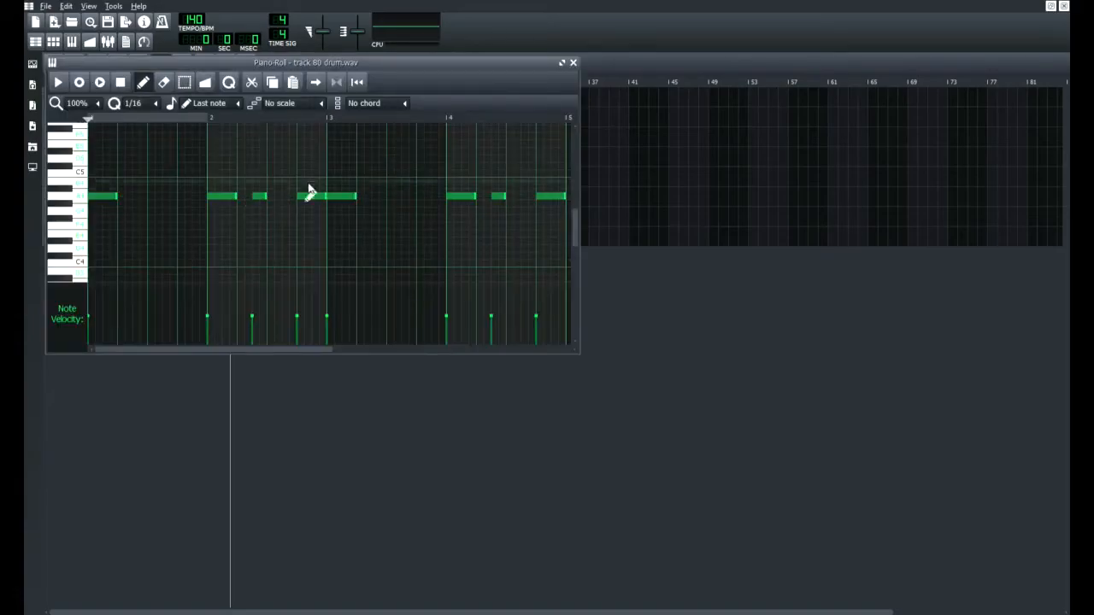
pyautogui.hotkey('ctrl', 'a')
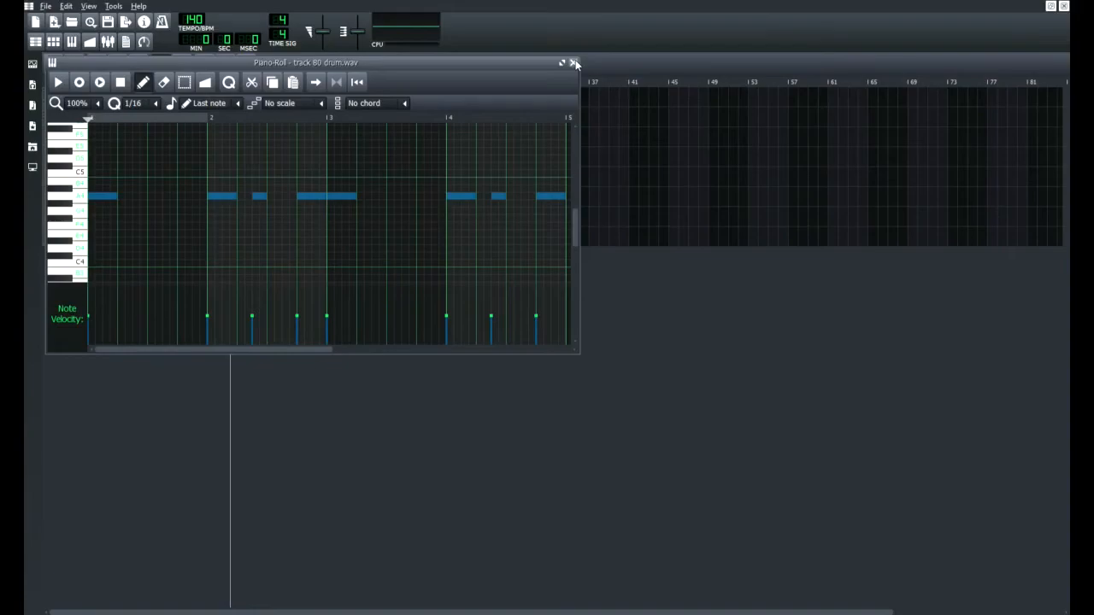
pyautogui.click(573, 64)
pyautogui.doubleClick(237, 245)
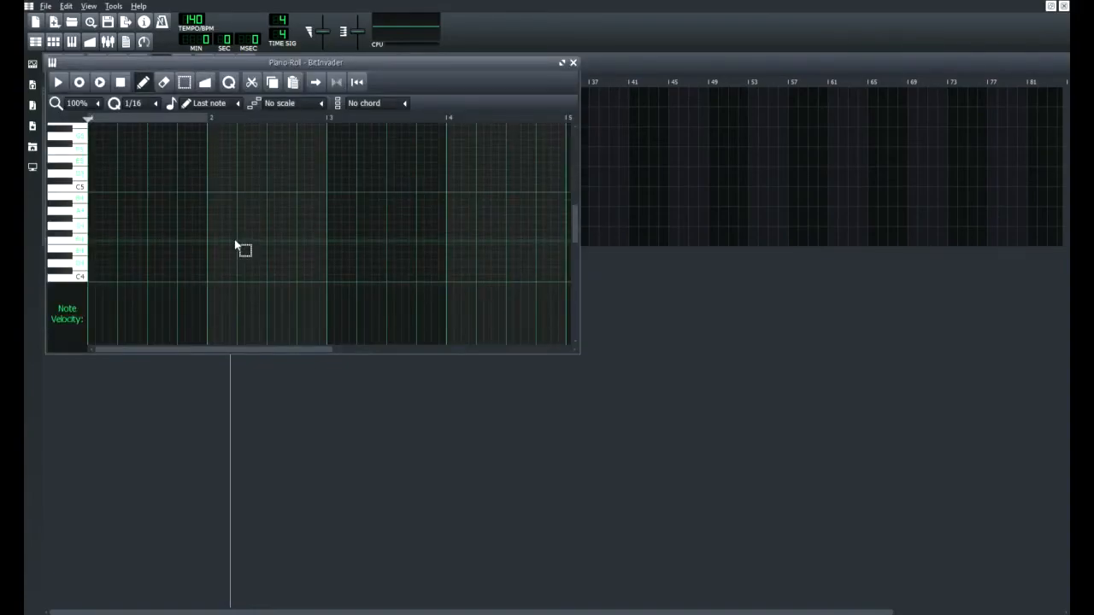
pyautogui.hotkey('ctrl', 'v')
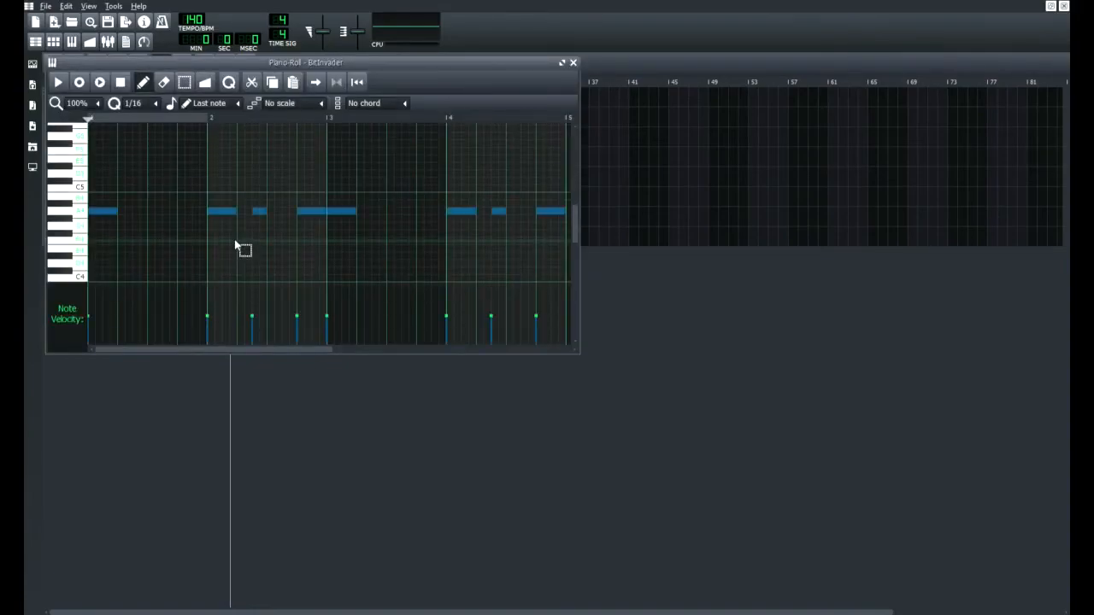
pyautogui.click(573, 62)
# Copy the track 80 snare.wav notes into the BitInvader pattern alongside the drum notes
pyautogui.doubleClick(248, 174)
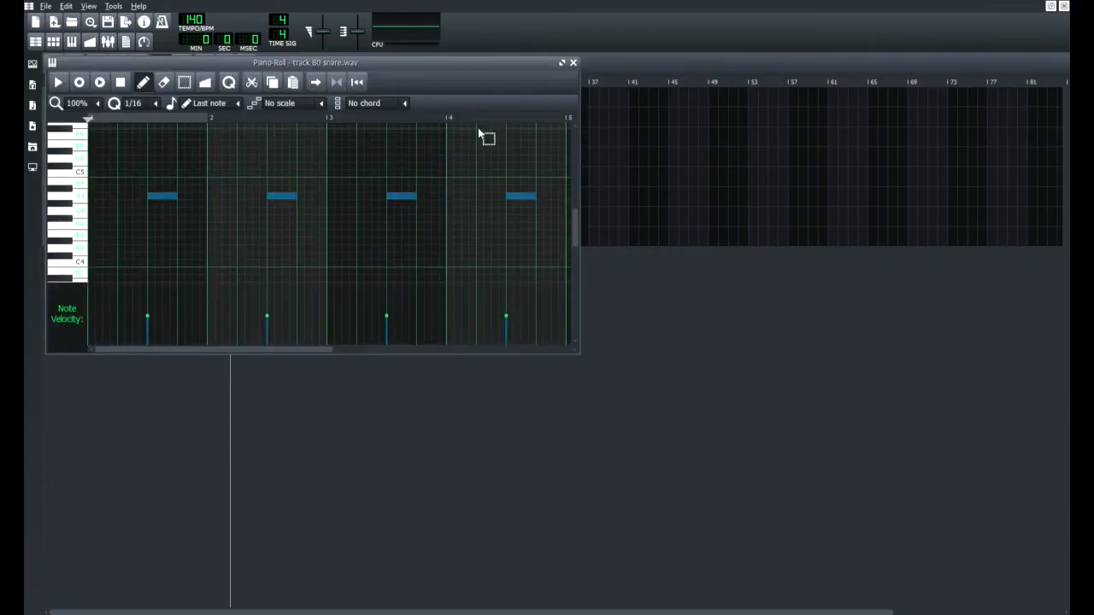
pyautogui.click(572, 62)
pyautogui.doubleClick(265, 242)
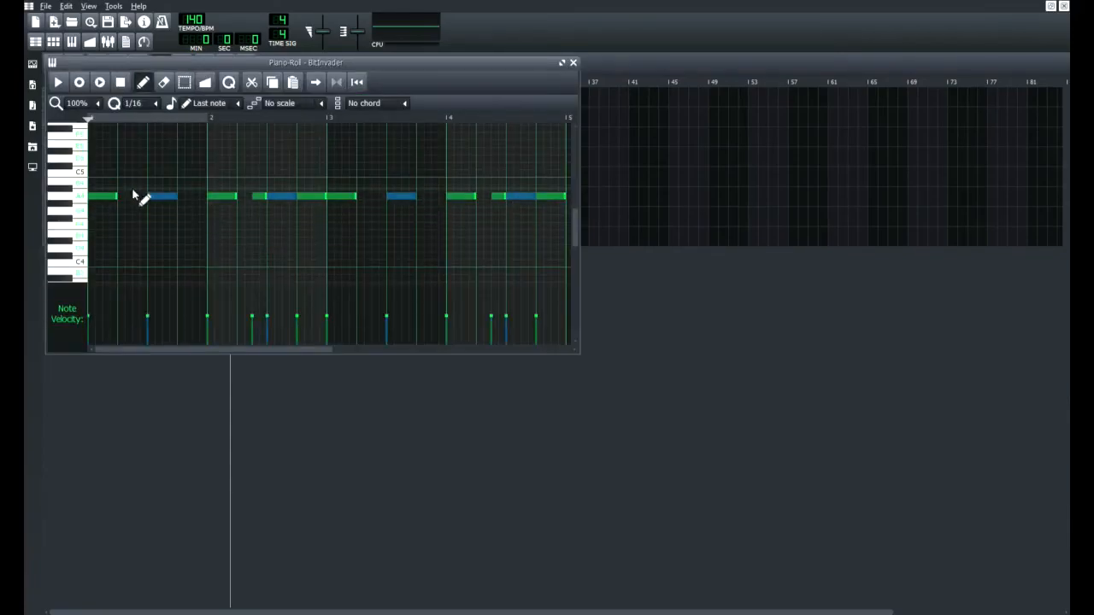
# Shorten all notes in the BitInvader pattern to very short ticks at their start positions
pyautogui.press('Escape')
pyautogui.moveTo(181, 204); pyautogui.dragTo(143, 212)
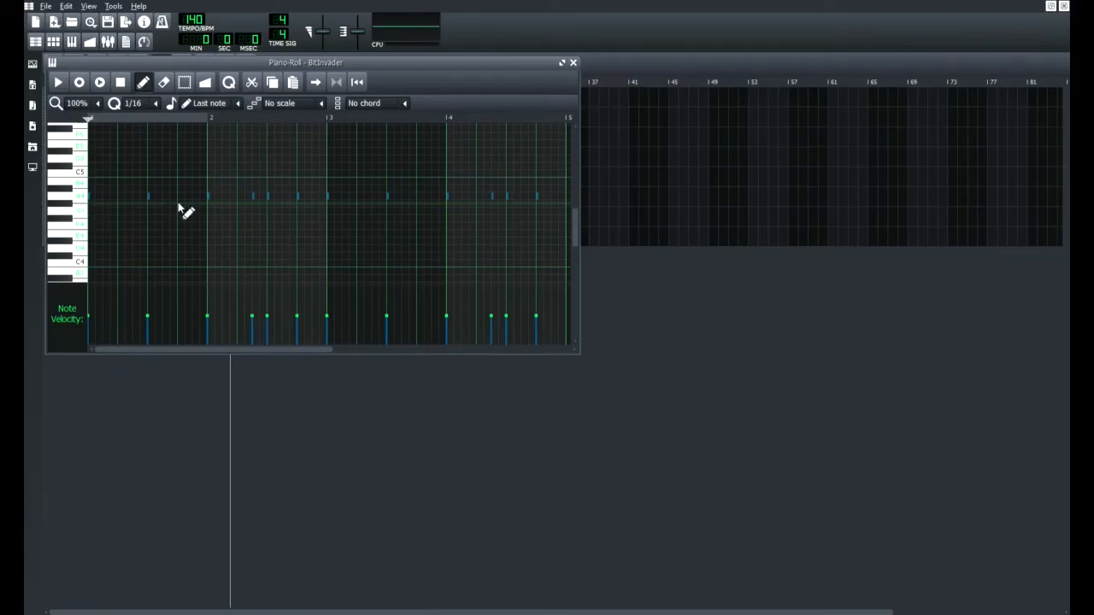
# Try drawing and resizing a single test note on A4 in an empty BitInvader pattern
pyautogui.press('F7')
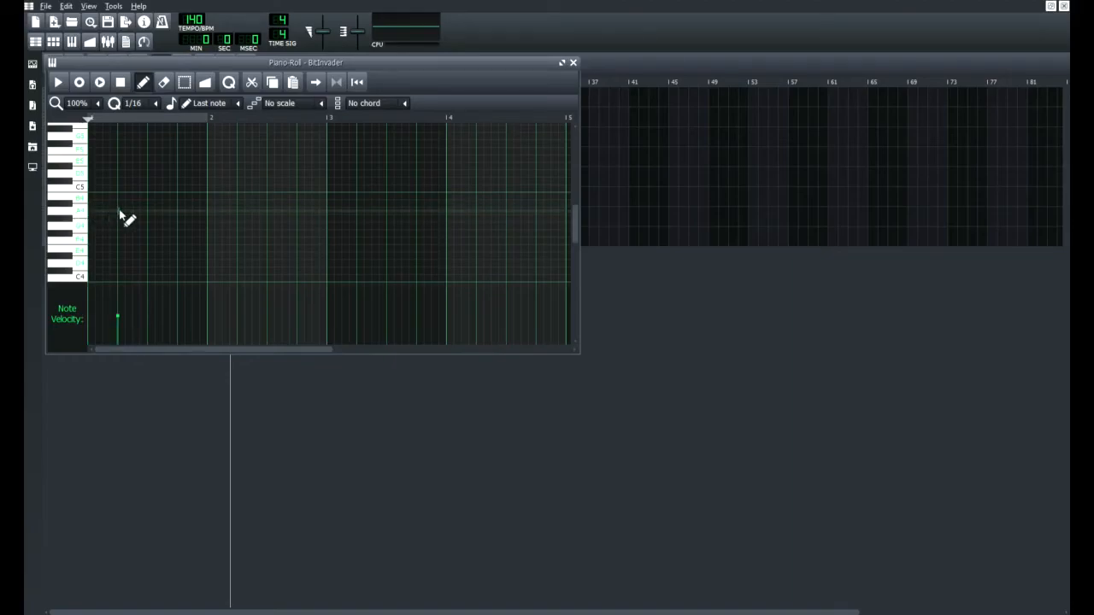
pyautogui.moveTo(143, 213); pyautogui.dragTo(132, 210)
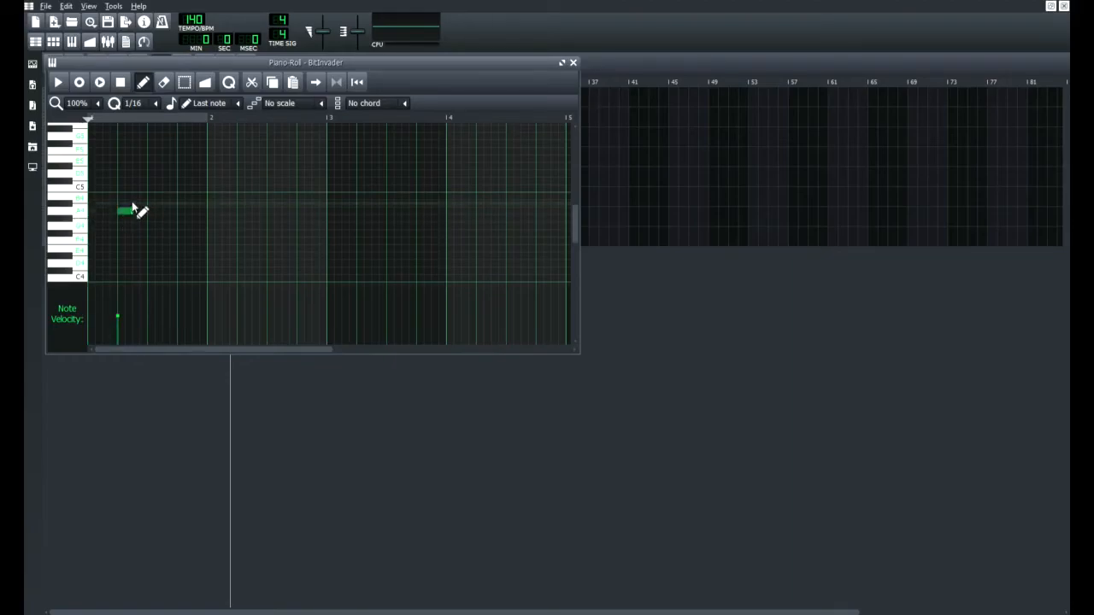
pyautogui.click(124, 220)
pyautogui.moveTo(129, 224); pyautogui.dragTo(126, 220)
pyautogui.rightClick(135, 212)
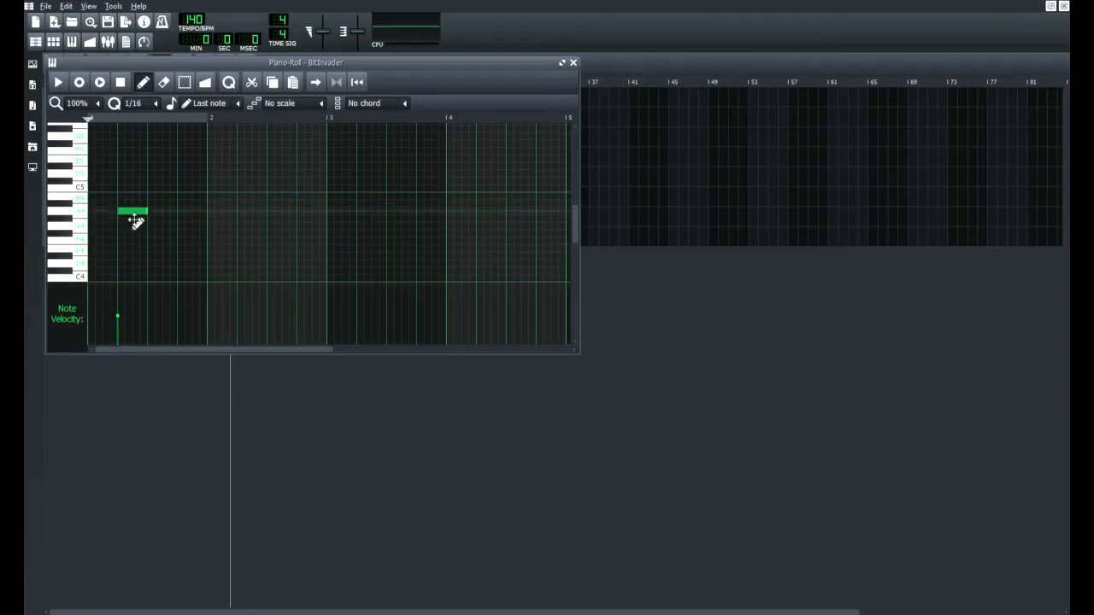
pyautogui.moveTo(149, 212); pyautogui.dragTo(24, 242)
pyautogui.click(574, 64)
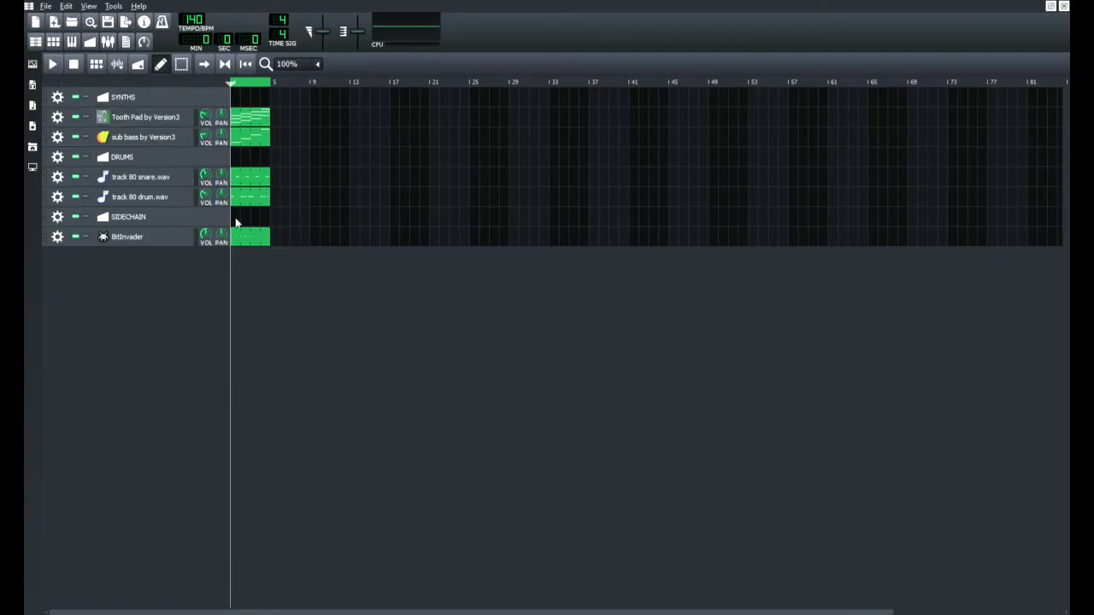
# Review the BitInvader pattern and the FX 1 compressor settings, and play the song to hear the sidechain effect
pyautogui.doubleClick(247, 238)
pyautogui.click(573, 63)
pyautogui.click(108, 41)
pyautogui.click(531, 194)
pyautogui.click(708, 53)
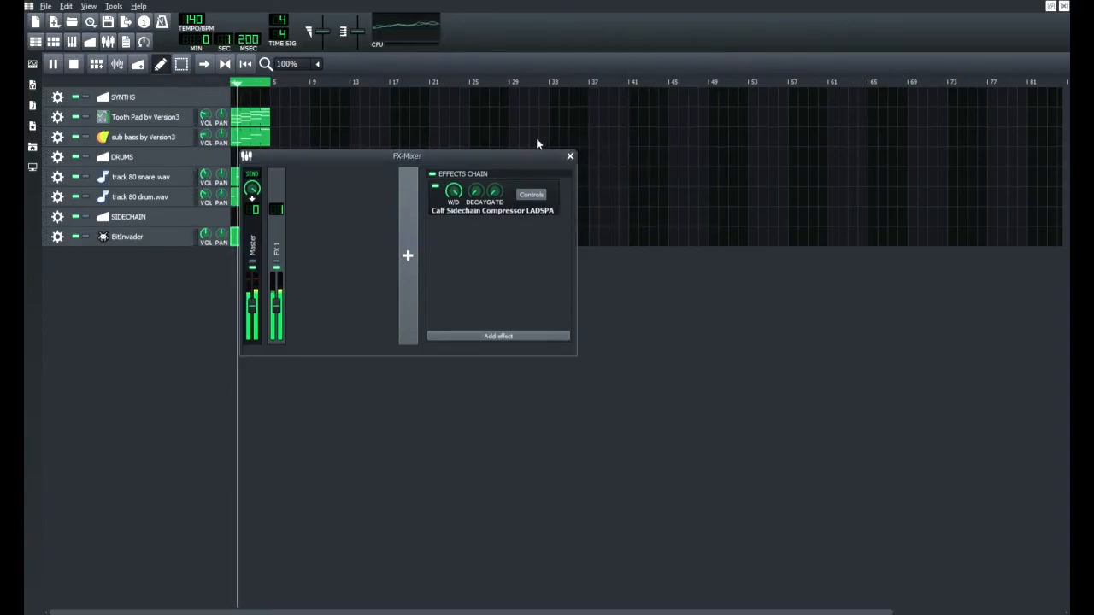
pyautogui.click(570, 155)
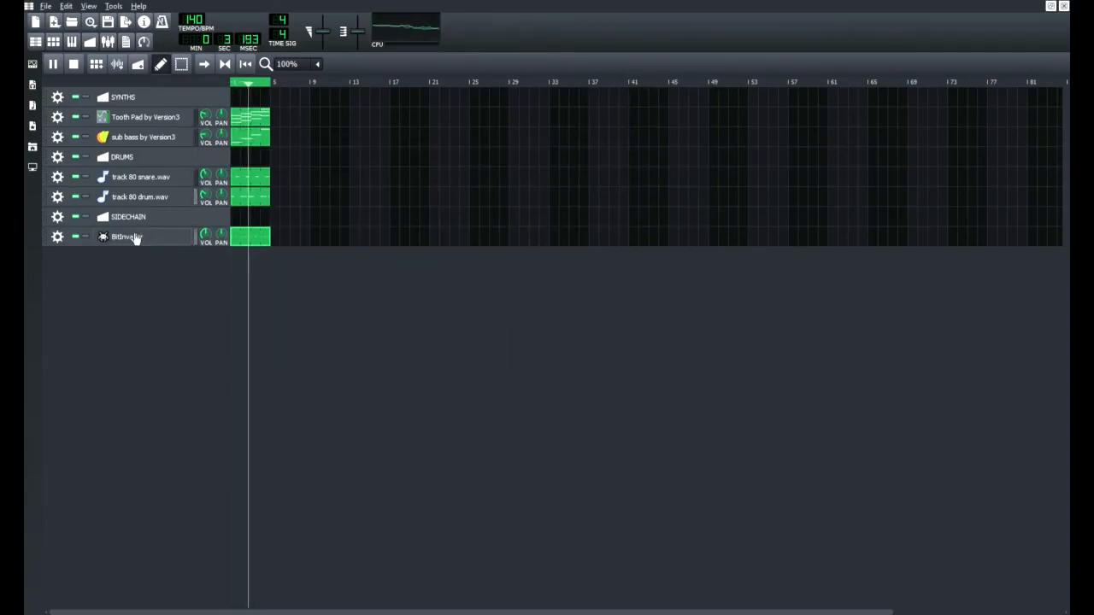